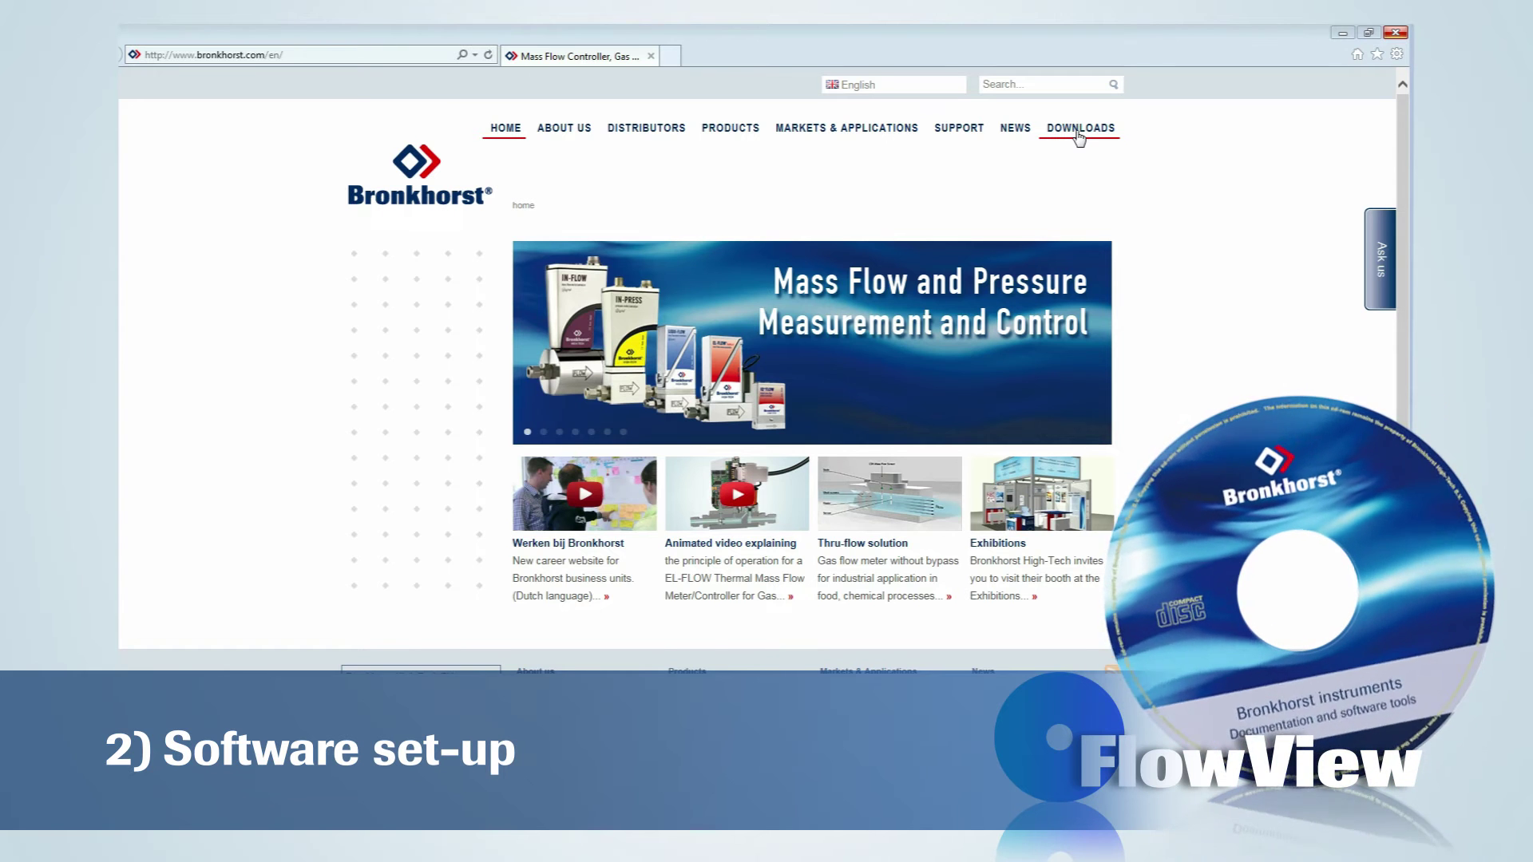
Step: Go to the DOWNLOADS page on bronkhorst.com to find the instrument software
{"action": "left_click", "coordinate": [1080, 130]}
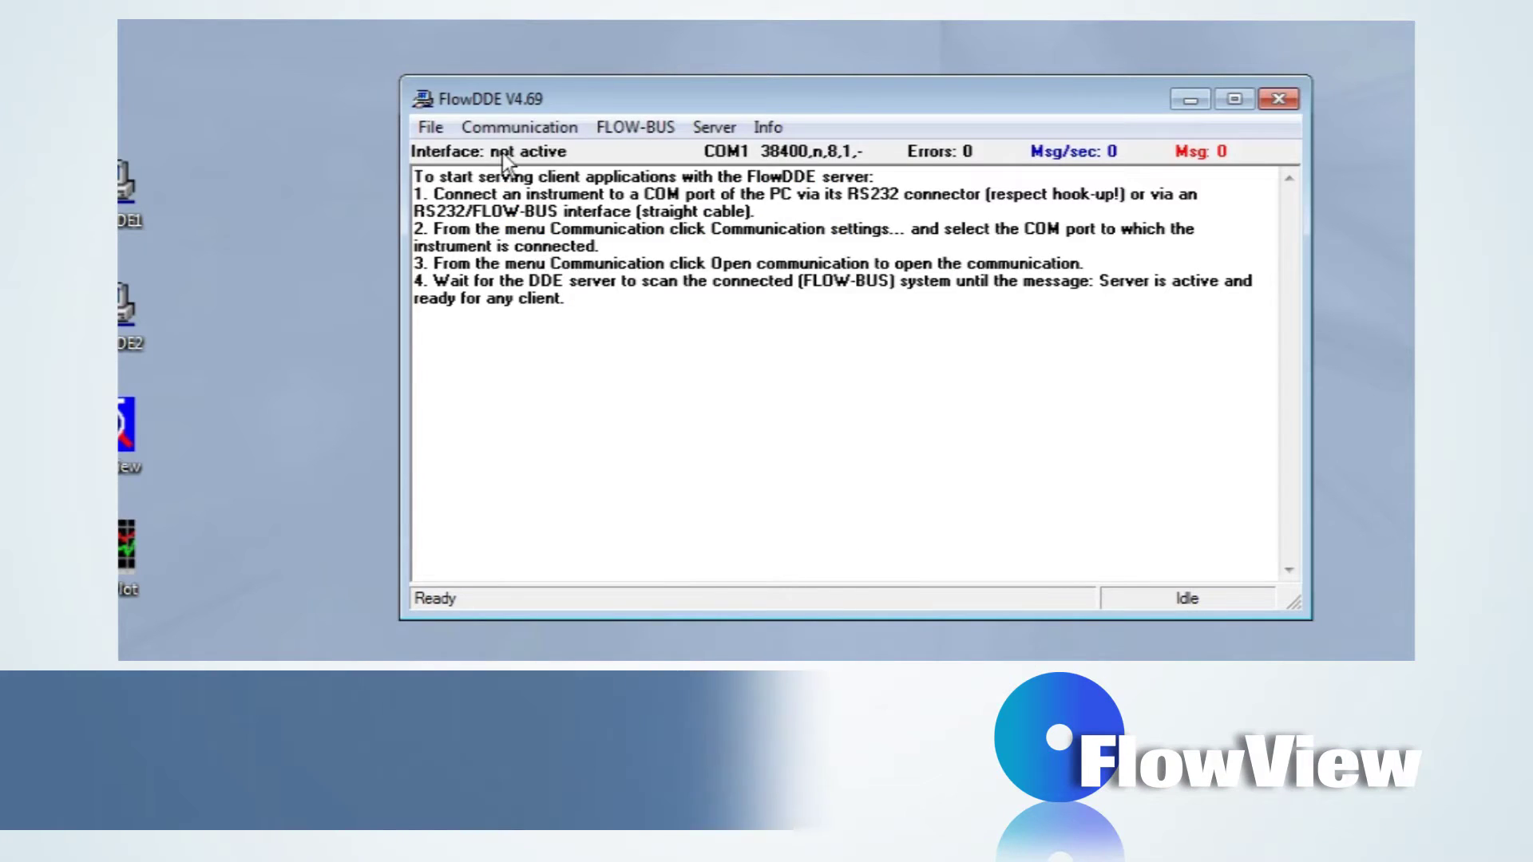
Step: Open FlowDDE communication, then launch FlowView from the Bronkhorst program group using the DDE server
{"action": "left_click", "coordinate": [519, 127]}
{"action": "left_click", "coordinate": [551, 159]}
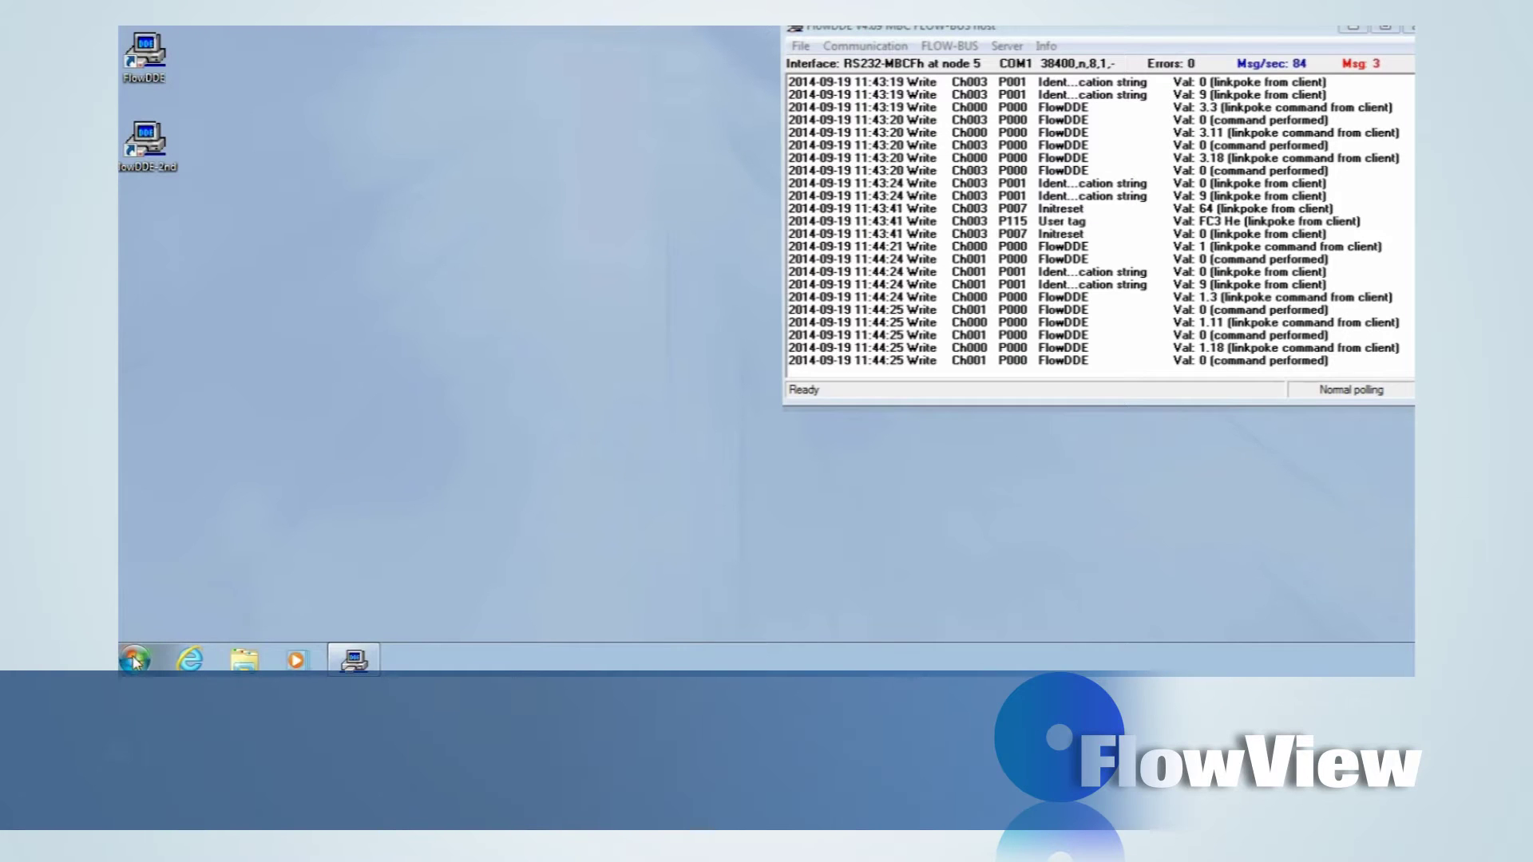
{"action": "left_click", "coordinate": [134, 660]}
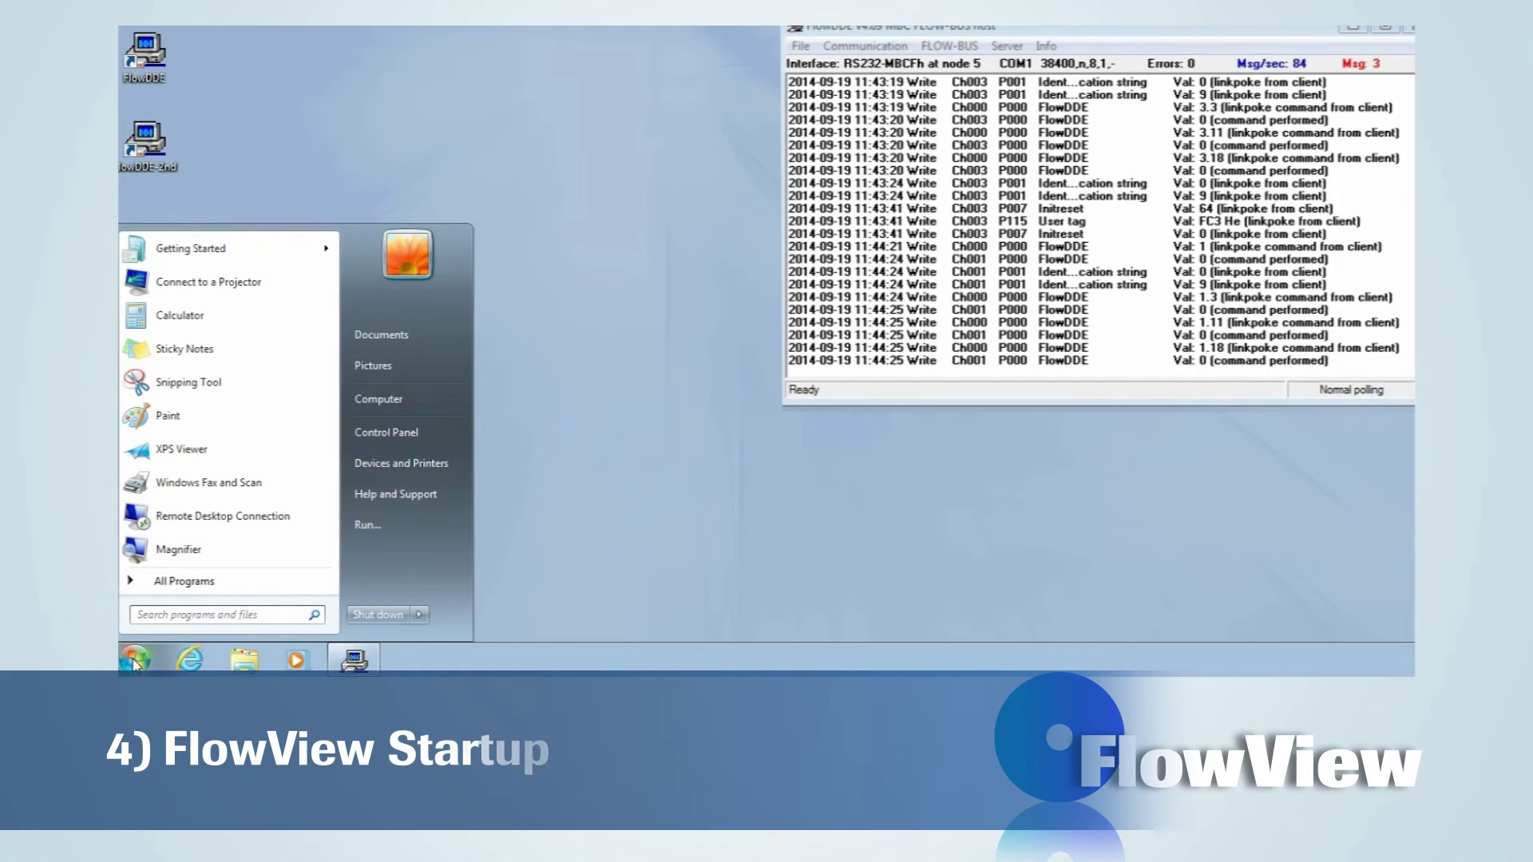
{"action": "left_click", "coordinate": [183, 581]}
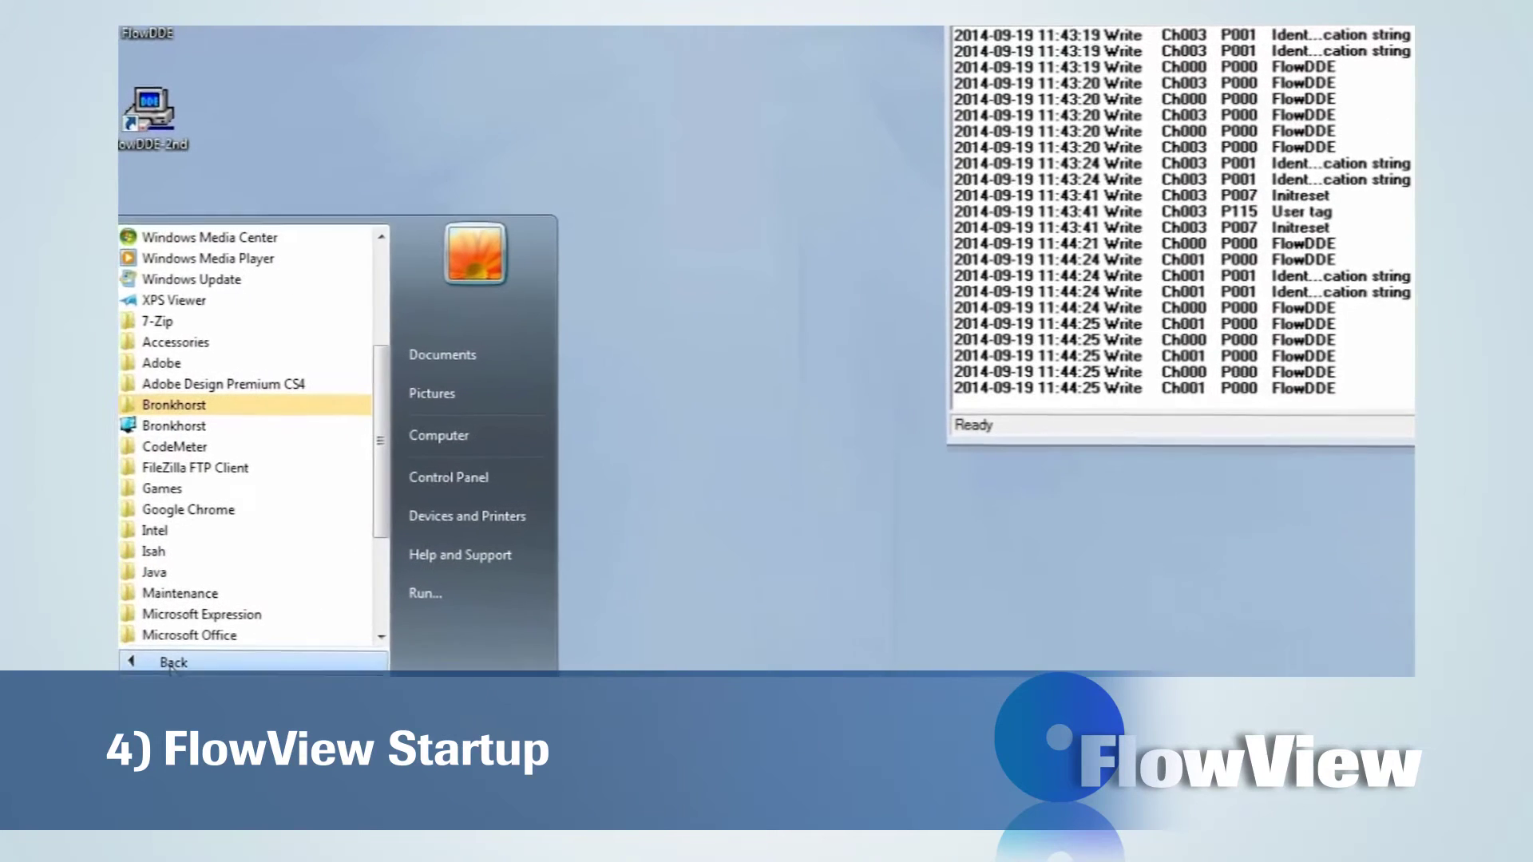
{"action": "left_click", "coordinate": [178, 407]}
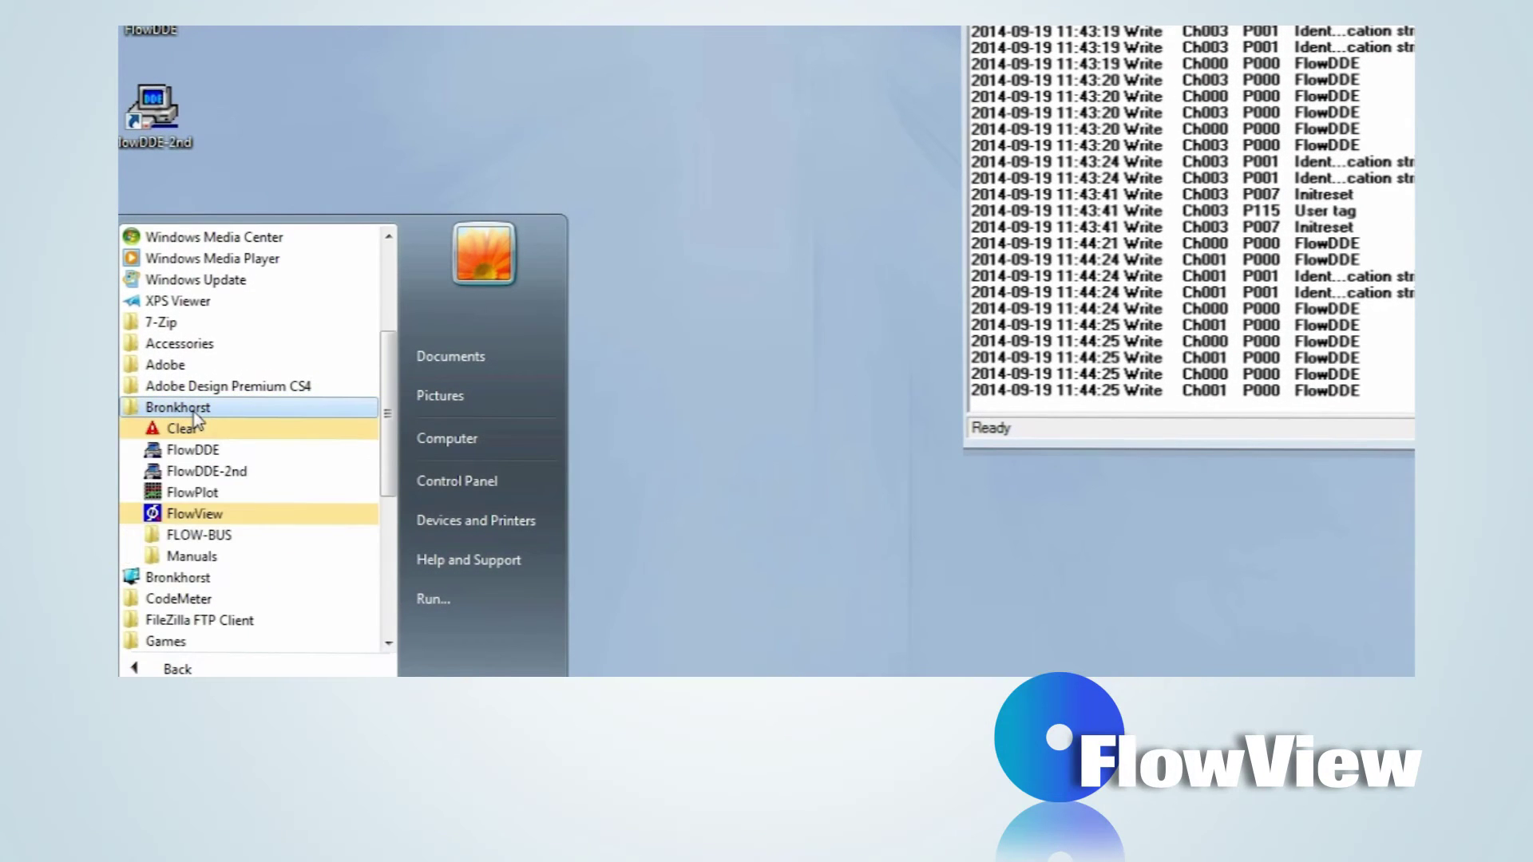
{"action": "left_click", "coordinate": [194, 514]}
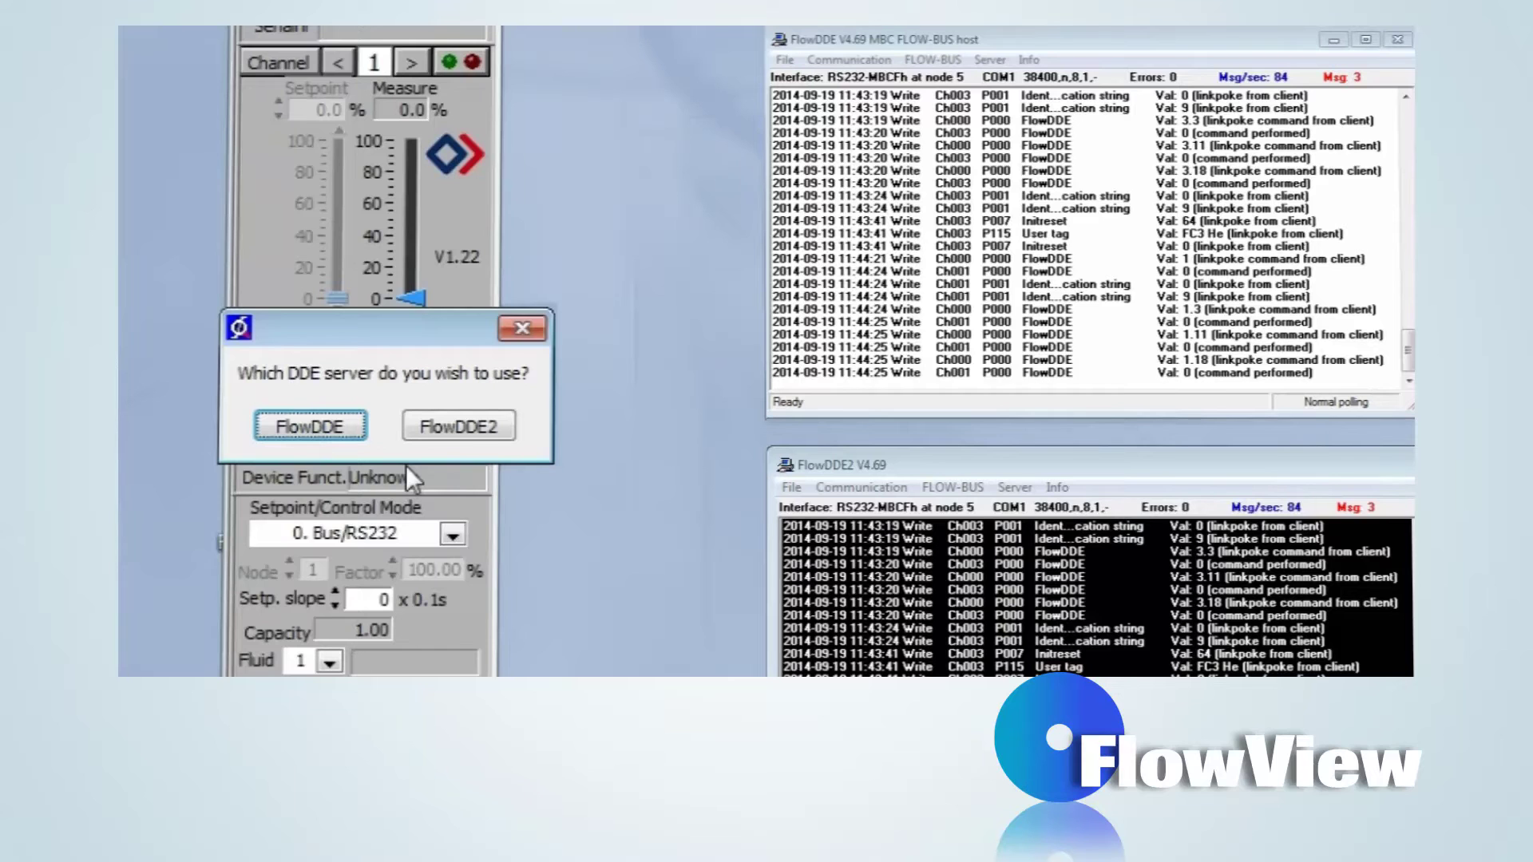
{"action": "key", "text": "Tab"}
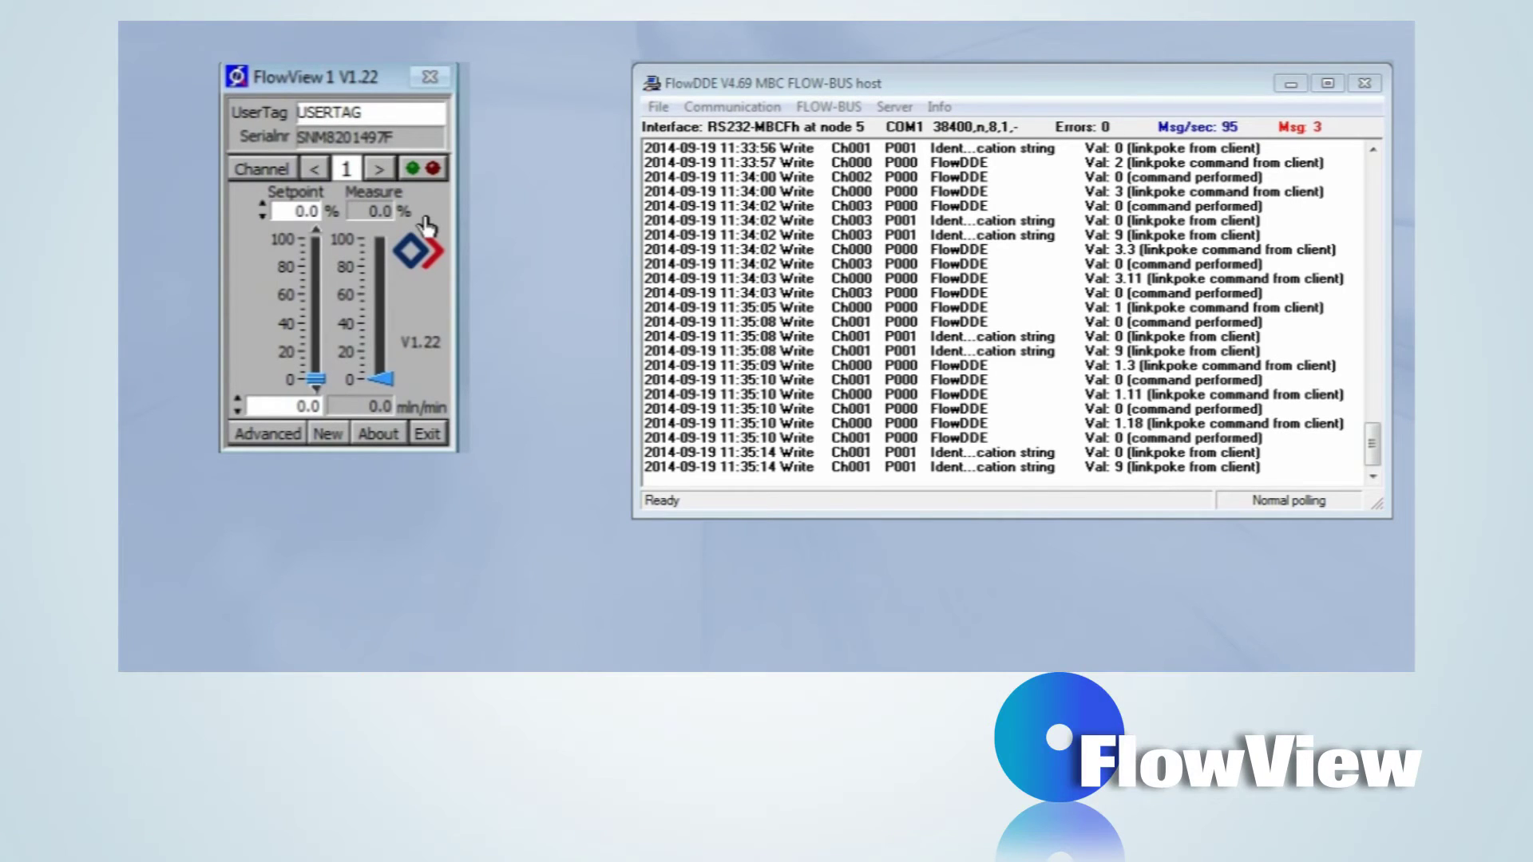
Step: Set channel 1 to 20%, slide it to about 45%, then enter flow setpoint 60
{"action": "double_click", "coordinate": [307, 211]}
{"action": "type", "text": "20"}
{"action": "key", "text": "Return"}
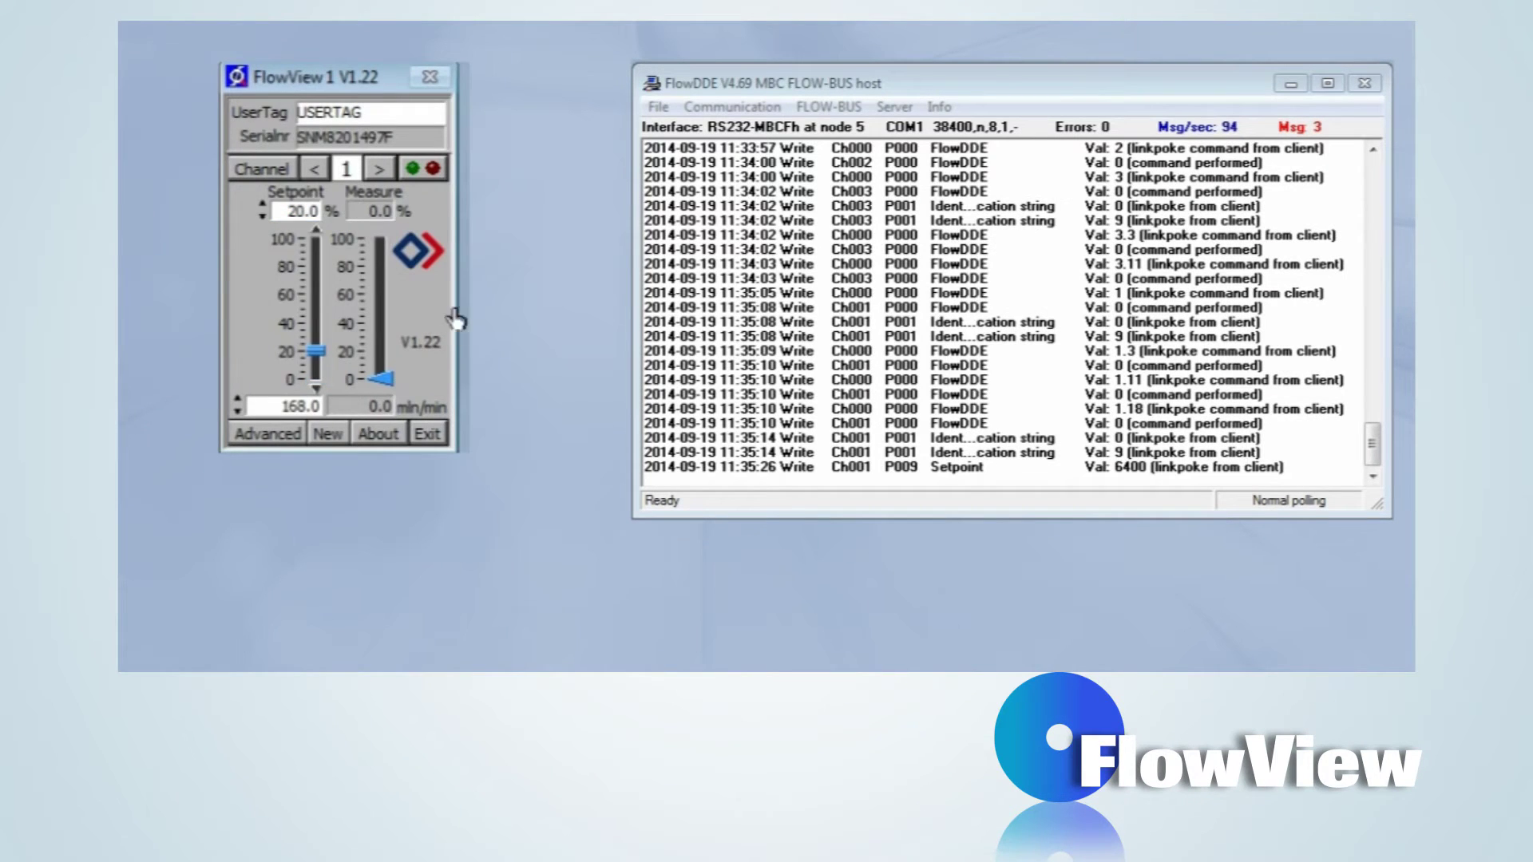
{"action": "left_click_drag", "start_coordinate": [315, 354], "coordinate": [318, 308]}
{"action": "double_click", "coordinate": [294, 406]}
{"action": "type", "text": "60"}
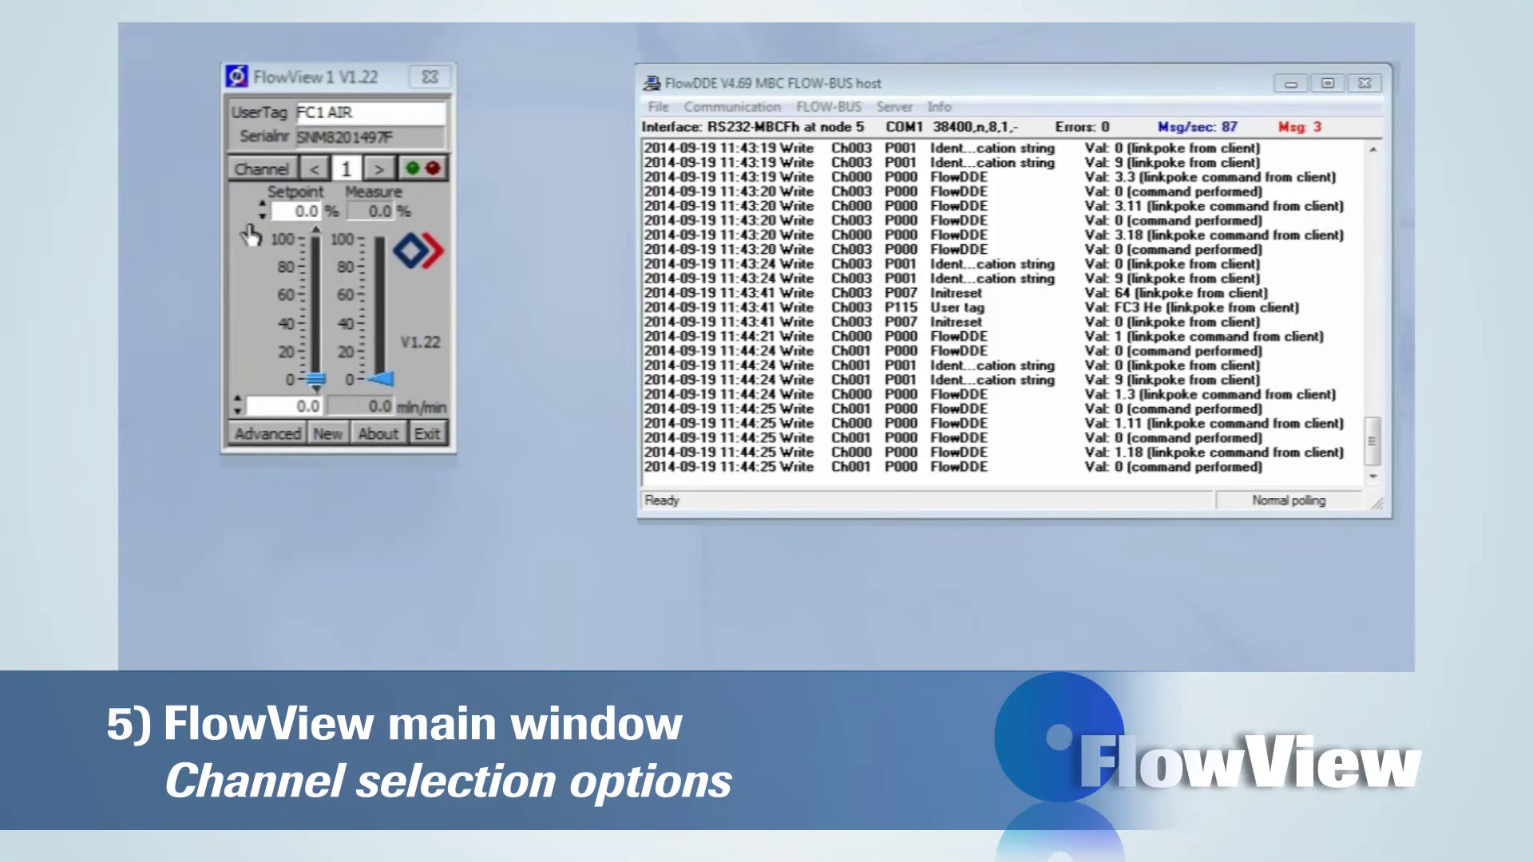
Step: Show channel 2 via the bus overview, step to channel 3, then return to channel 2
{"action": "left_click", "coordinate": [260, 168]}
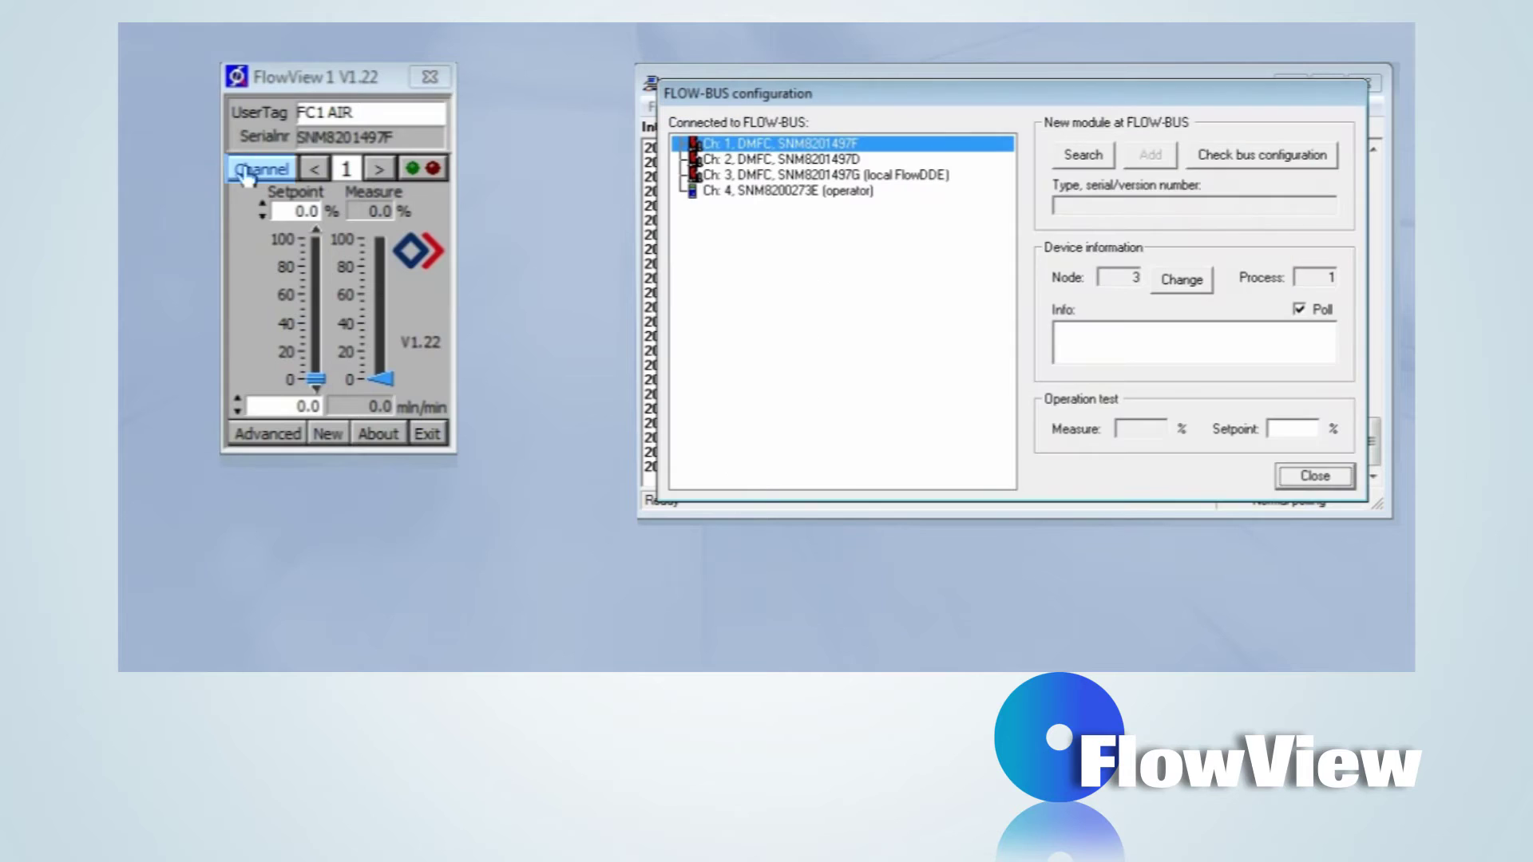
{"action": "left_click", "coordinate": [823, 159]}
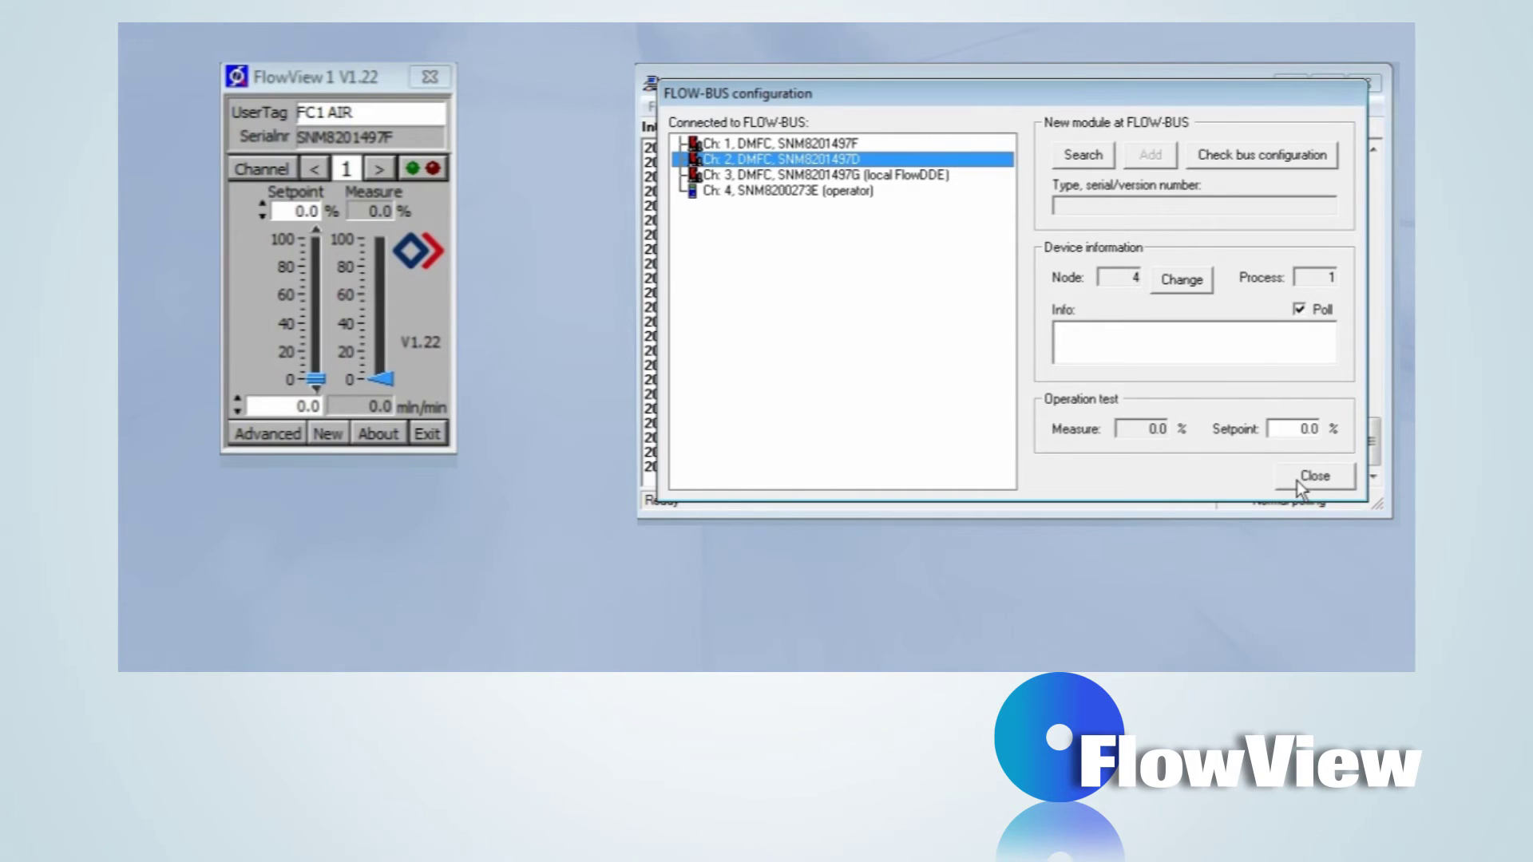
{"action": "left_click", "coordinate": [1313, 475]}
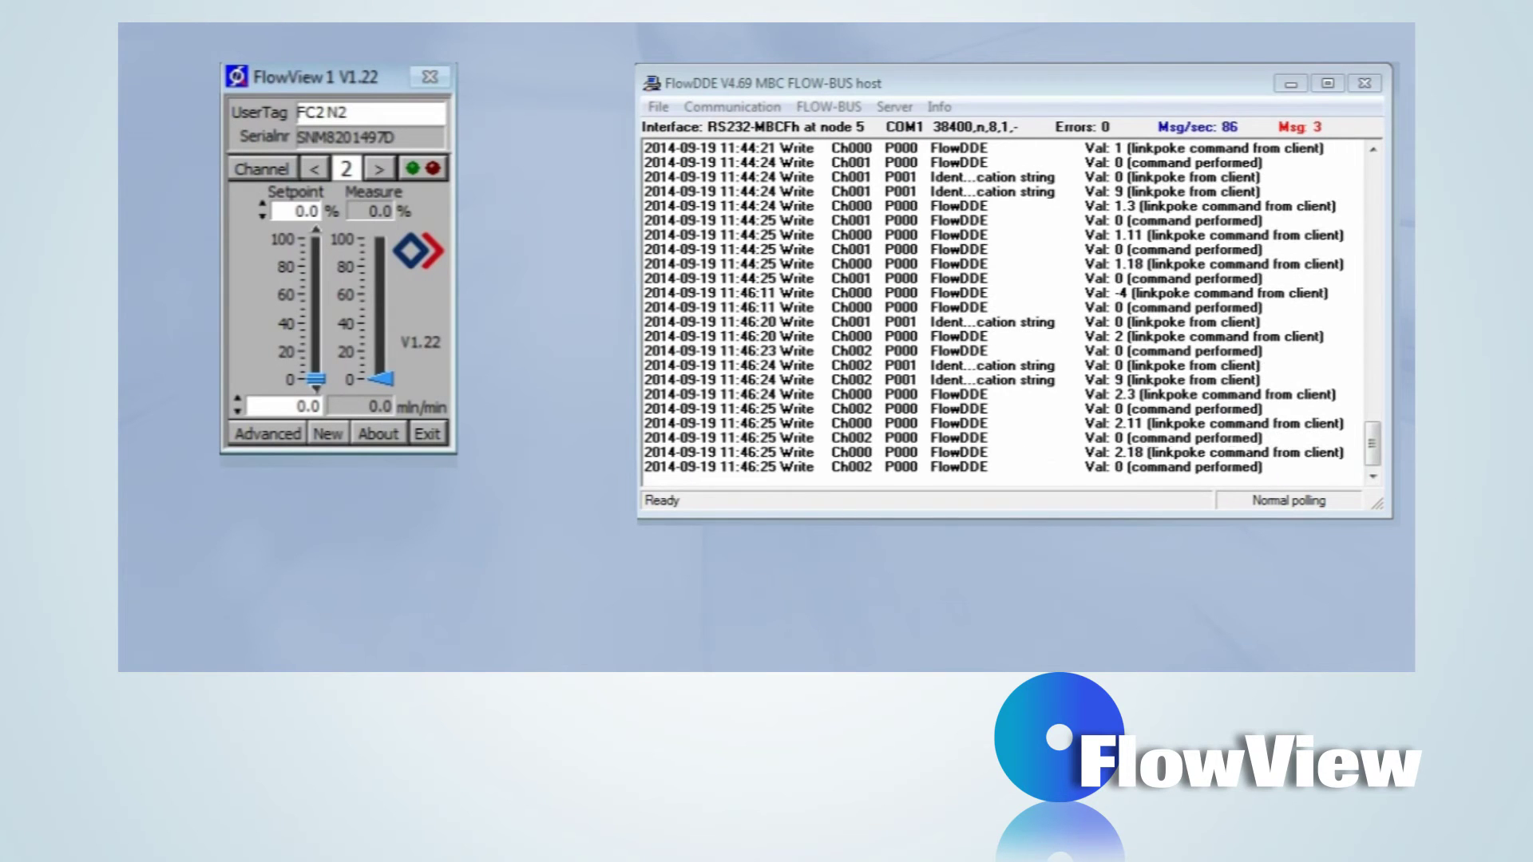
{"action": "left_click", "coordinate": [378, 168]}
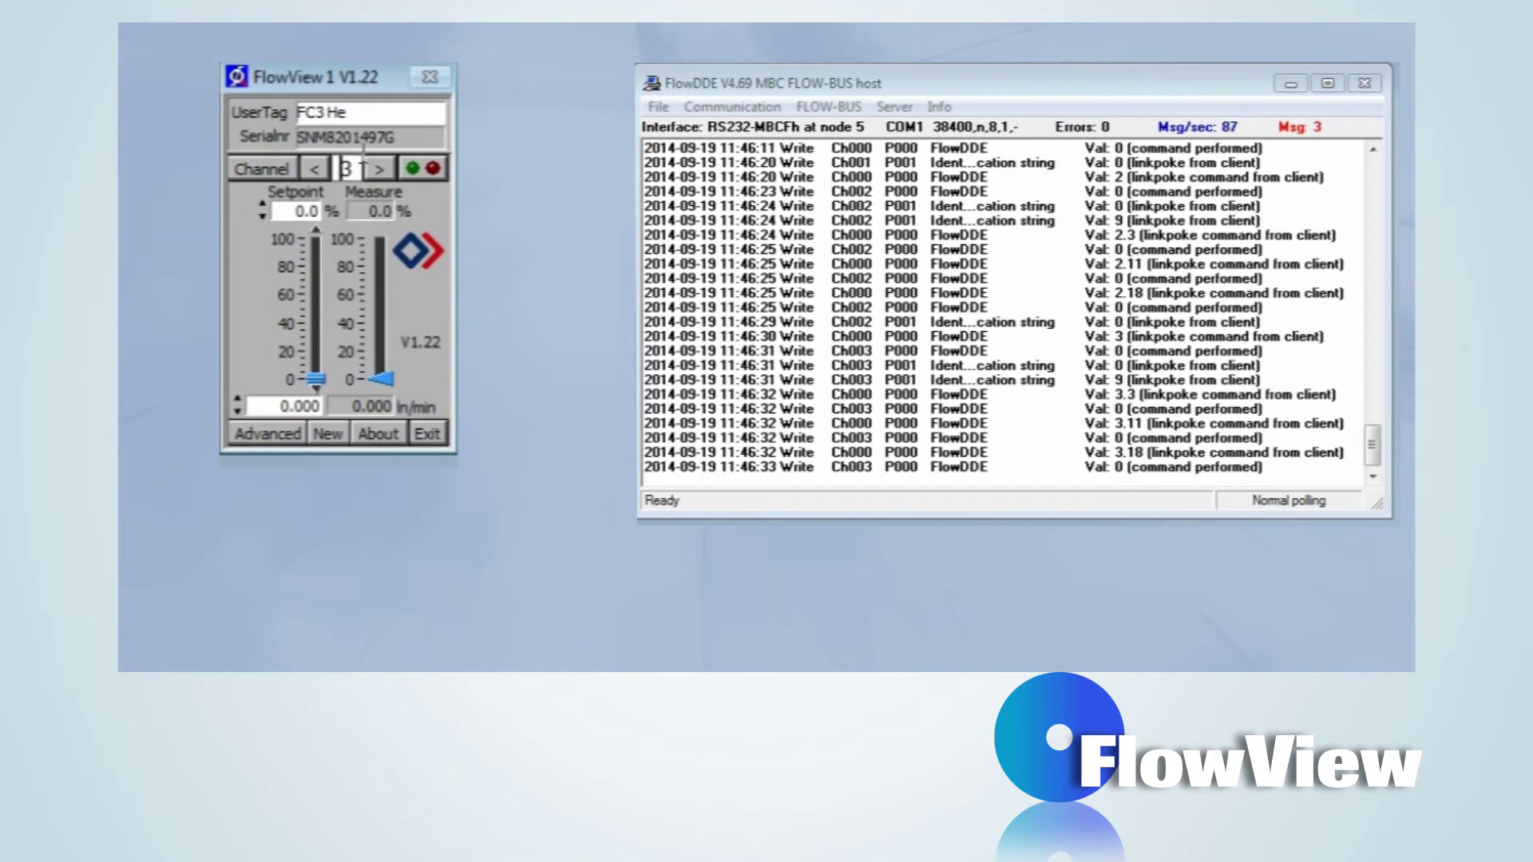
{"action": "double_click", "coordinate": [345, 167]}
{"action": "type", "text": "2"}
{"action": "key", "text": "Return"}
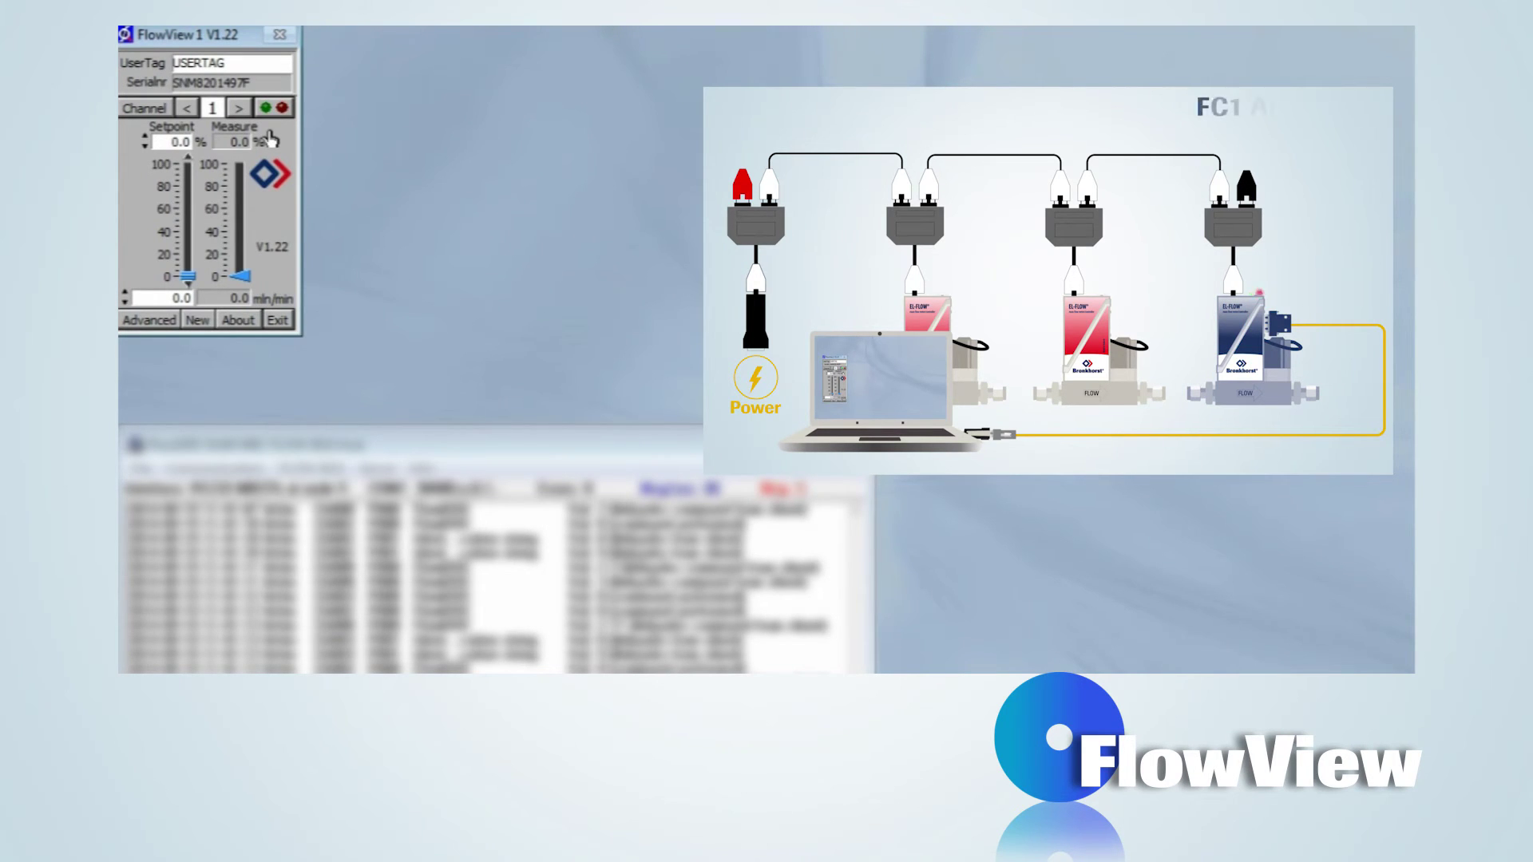
Step: Tag channel 1 FC1 AIR, add a second window tagged FC2 N2, then a third window
{"action": "left_click", "coordinate": [266, 63]}
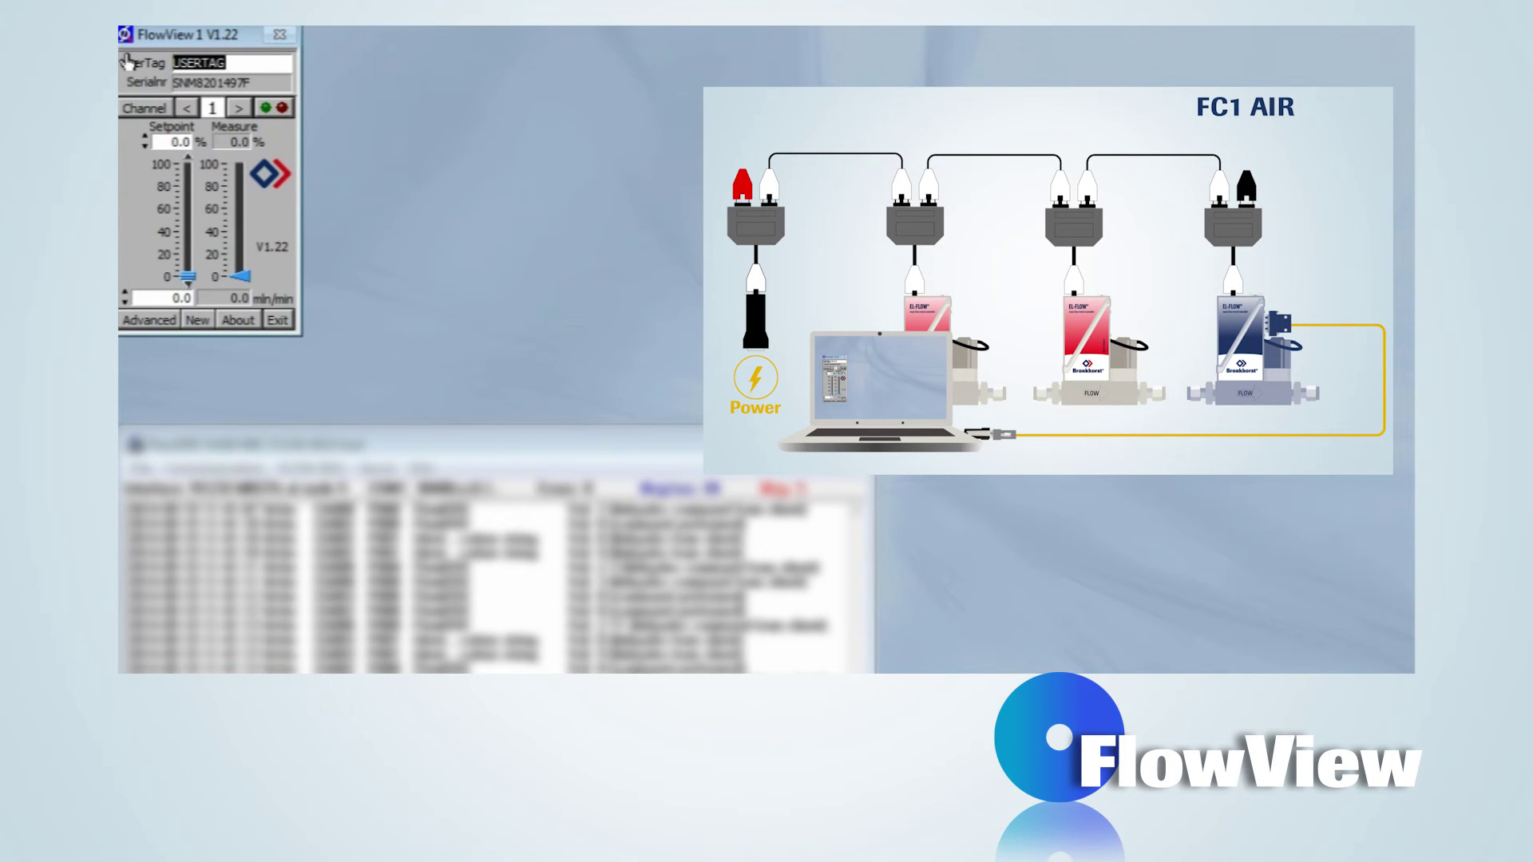
{"action": "type", "text": "FC1 AIR"}
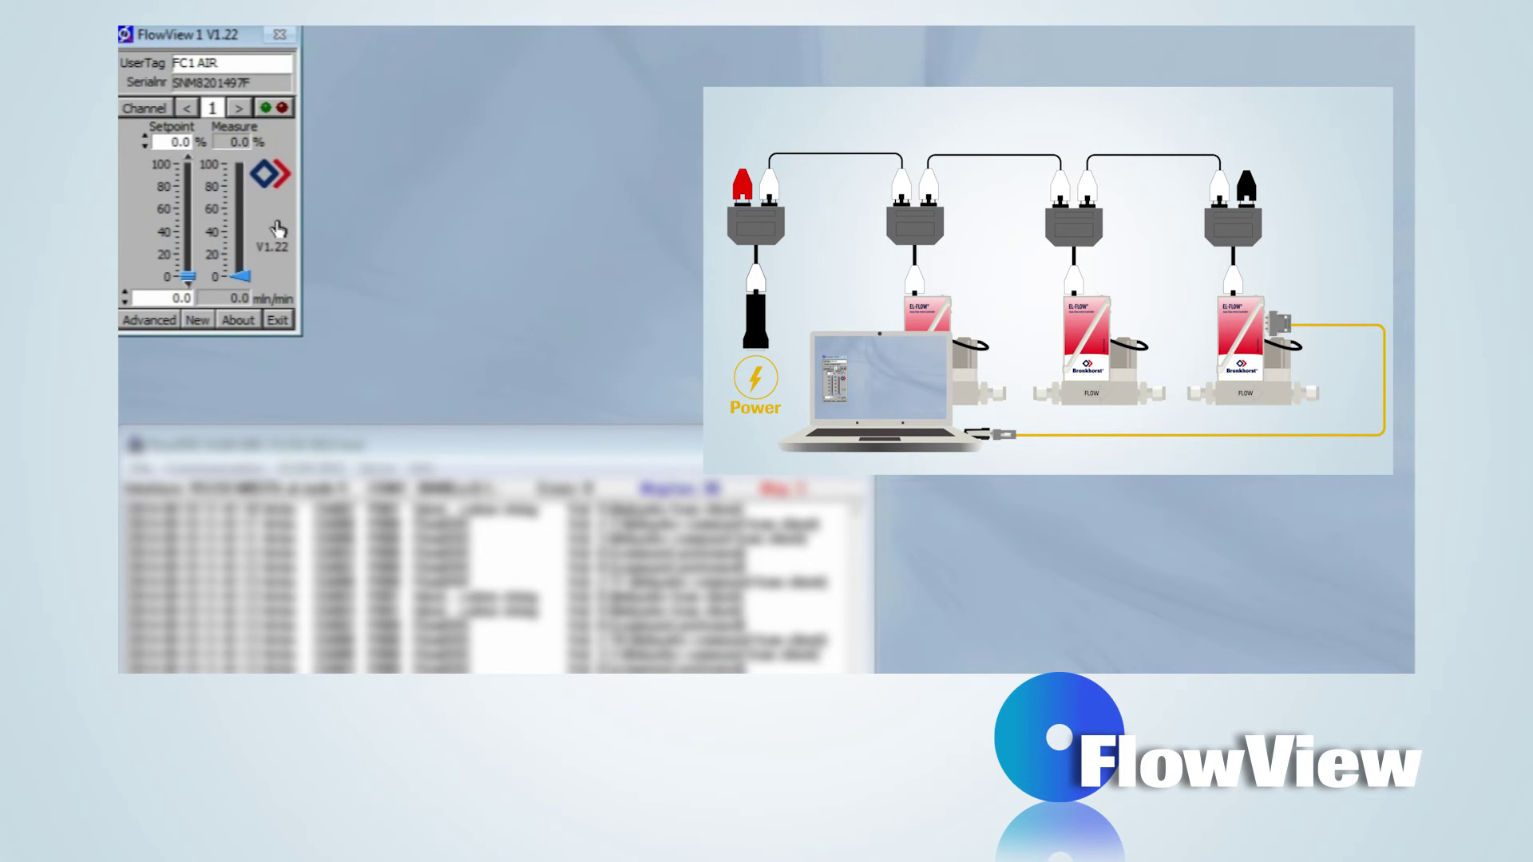
{"action": "left_click", "coordinate": [195, 321]}
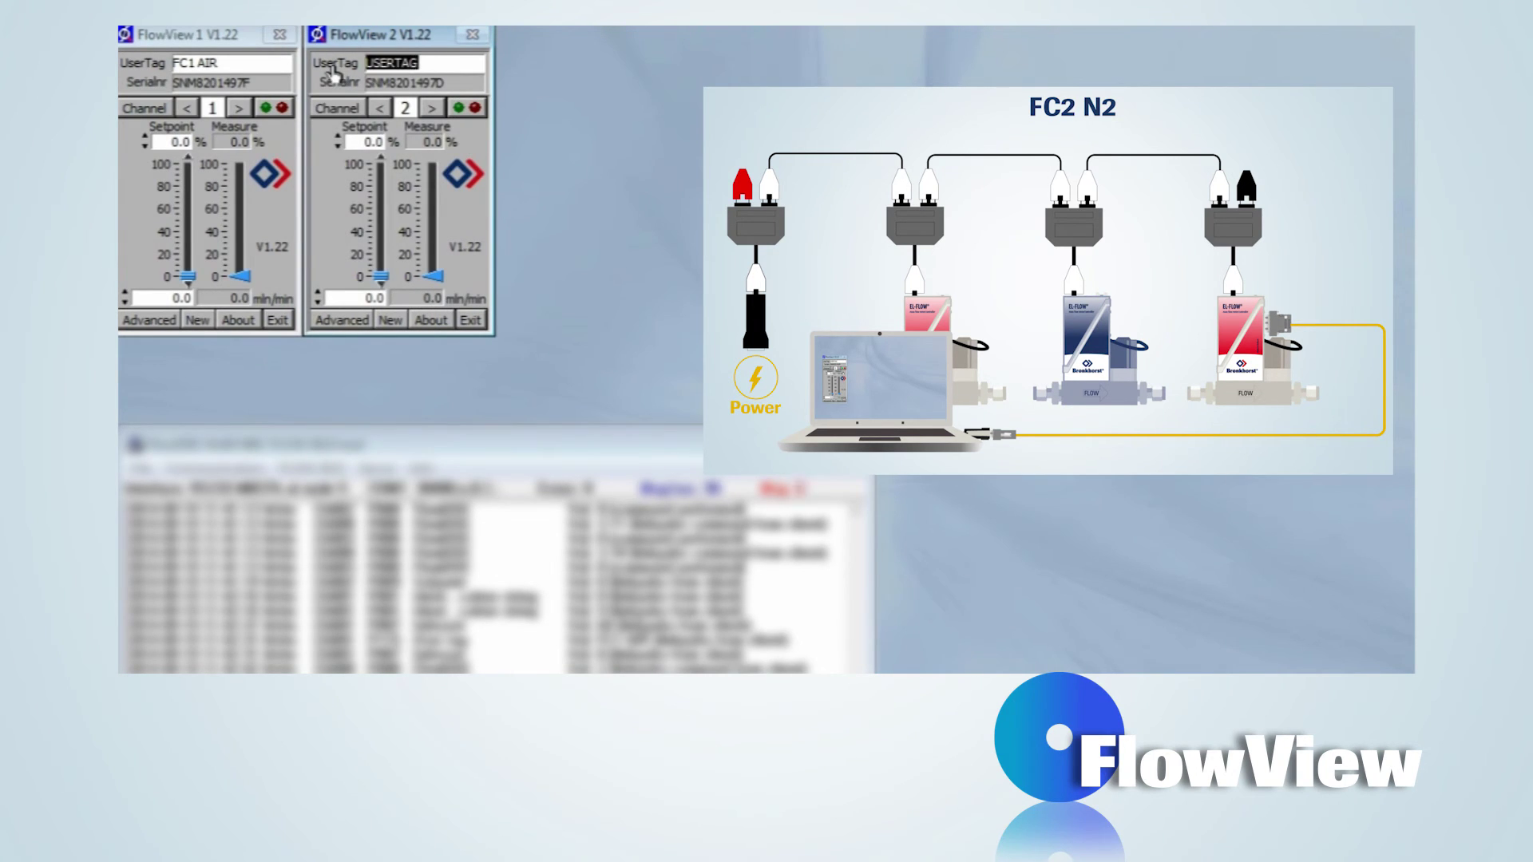
{"action": "type", "text": "FC"}
{"action": "type", "text": "2"}
{"action": "key", "text": "Return"}
{"action": "left_click", "coordinate": [389, 320]}
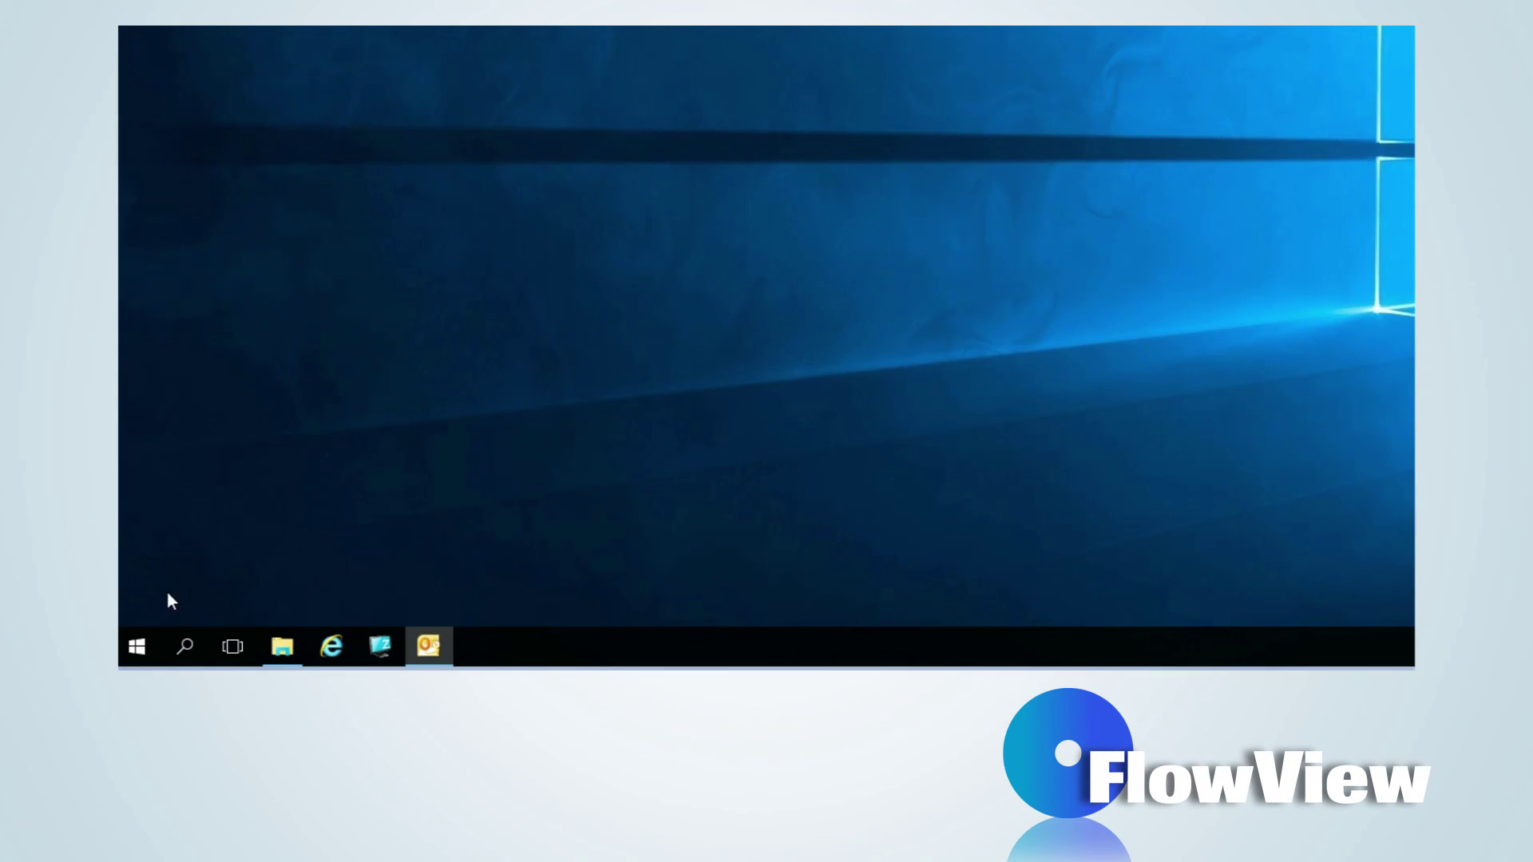
Step: Relaunch FlowView from the Bronkhorst app group, then exit it with its Exit button
{"action": "left_click", "coordinate": [137, 646]}
{"action": "left_click", "coordinate": [180, 595]}
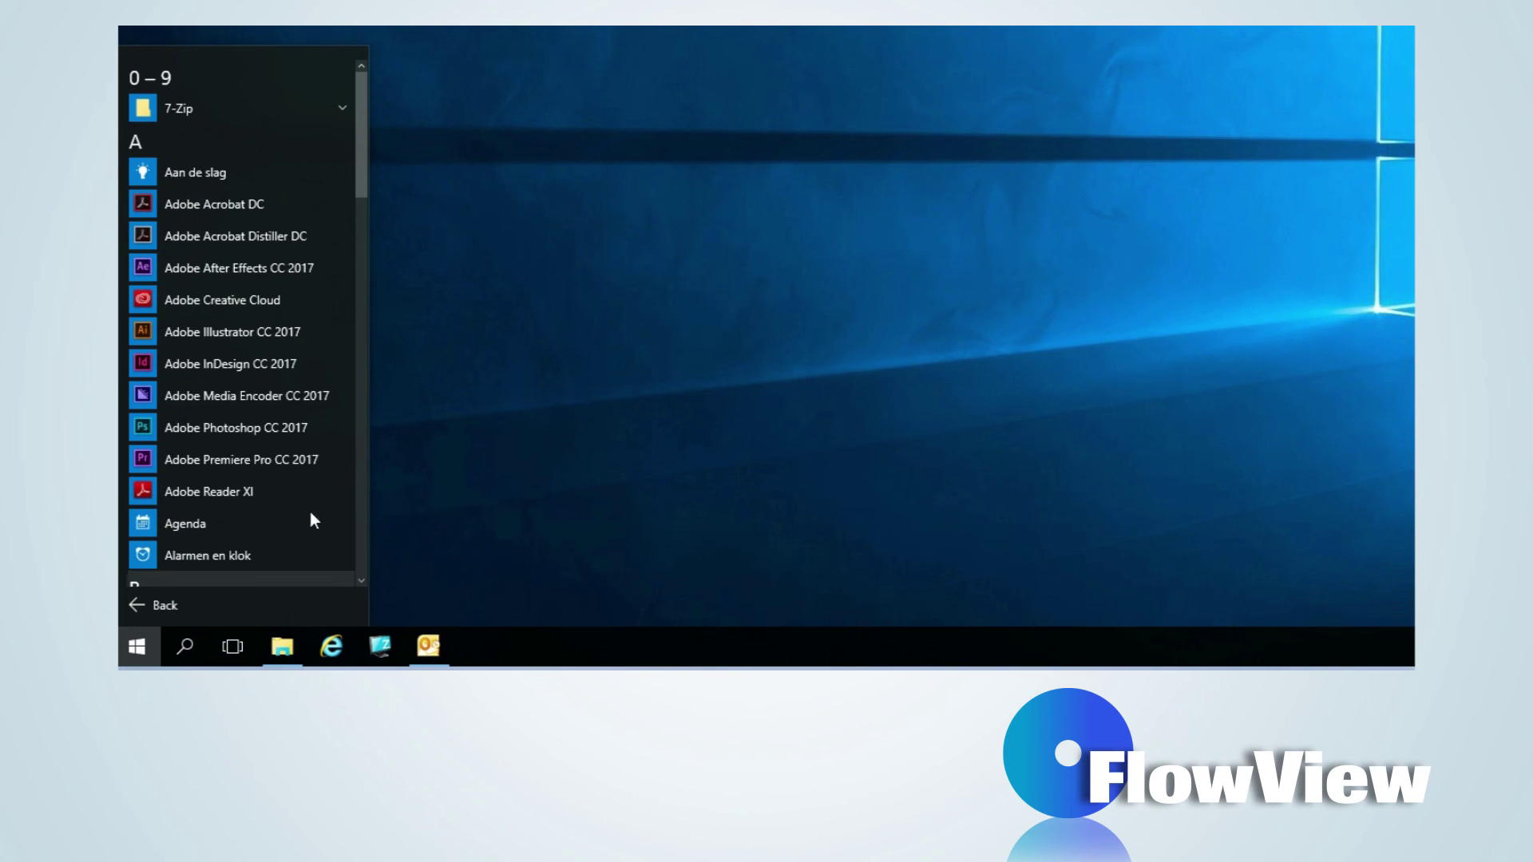
{"action": "scroll", "coordinate": [266, 425], "scroll_direction": "down", "scroll_amount": 4}
{"action": "left_click", "coordinate": [291, 467]}
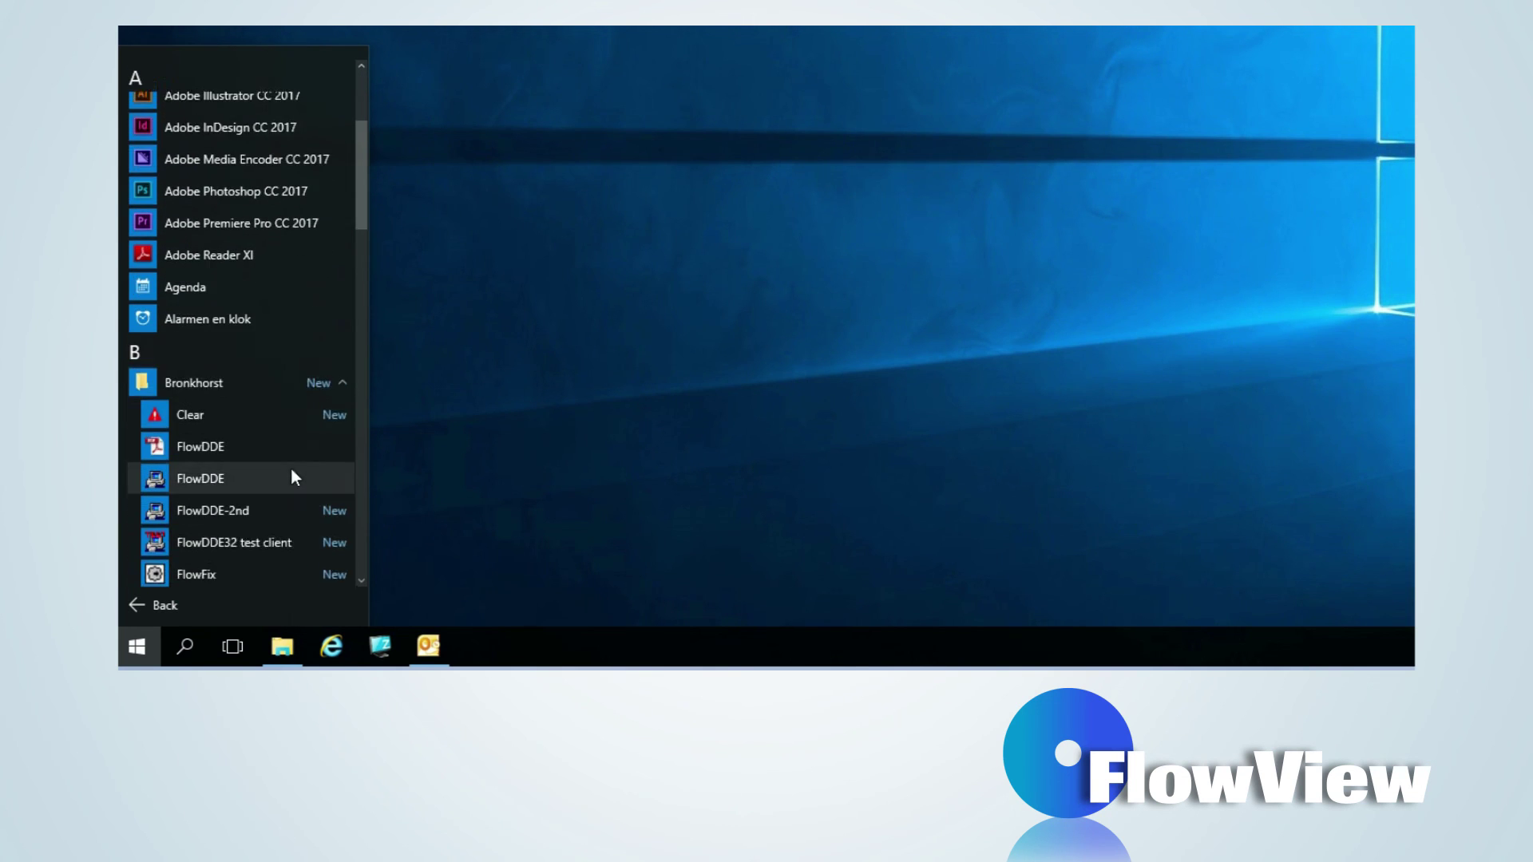
{"action": "scroll", "coordinate": [291, 467], "scroll_direction": "down", "scroll_amount": 2}
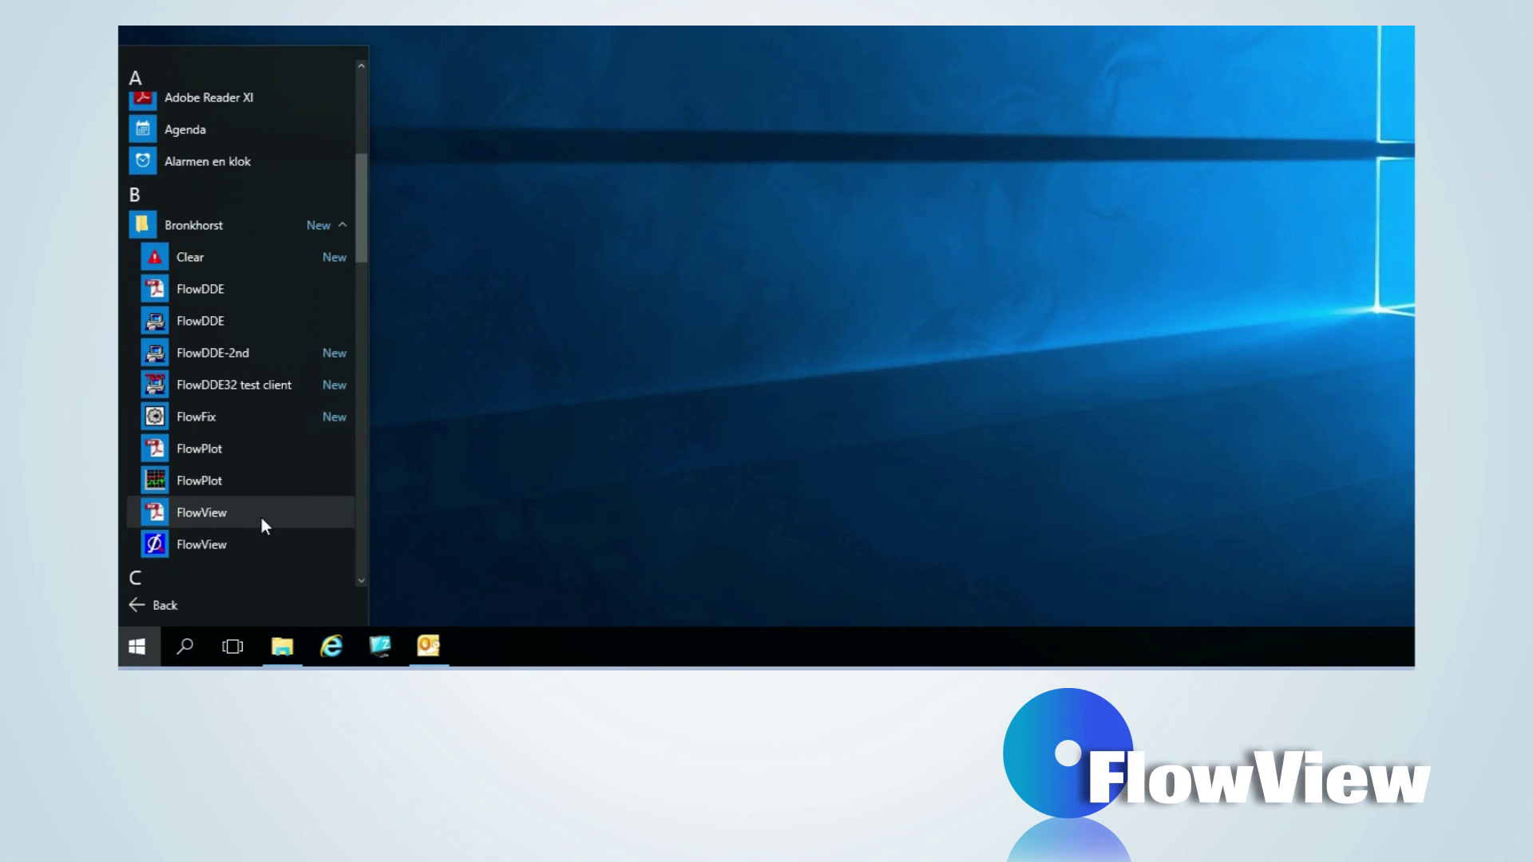
{"action": "left_click", "coordinate": [255, 517]}
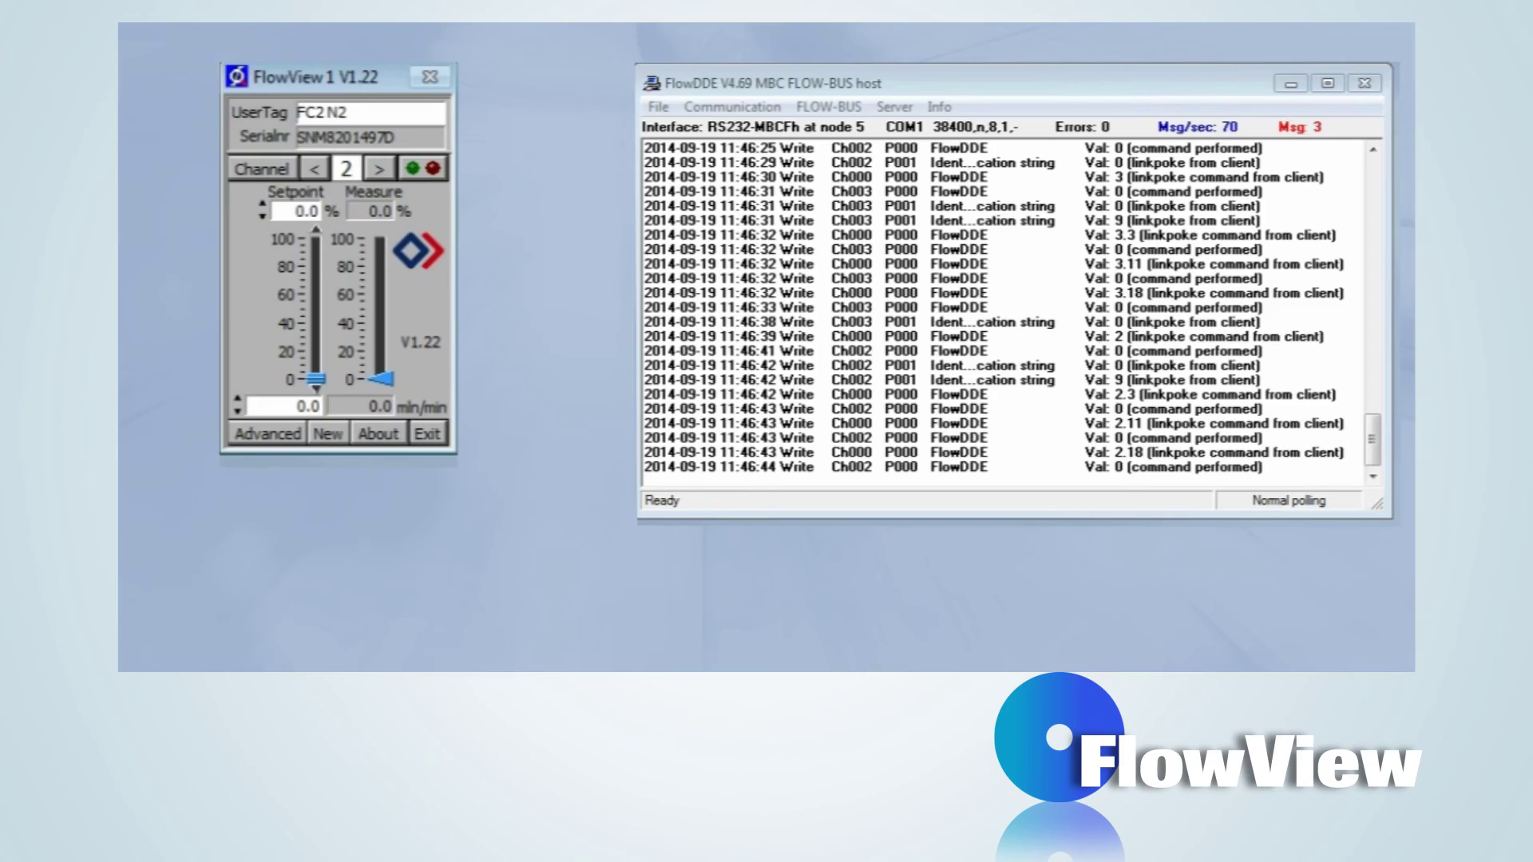
{"action": "left_click", "coordinate": [428, 434]}
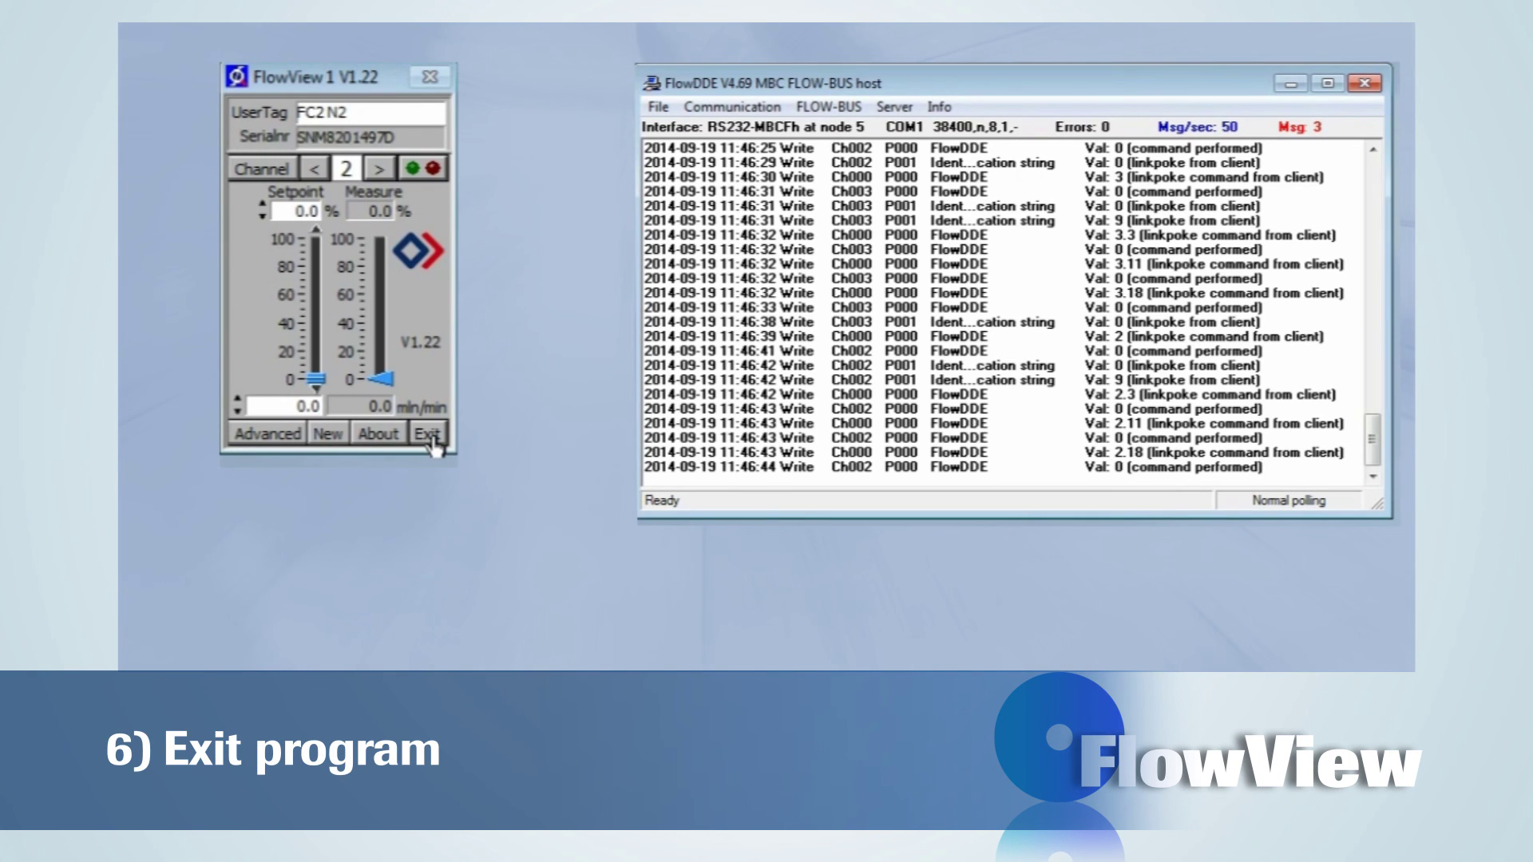